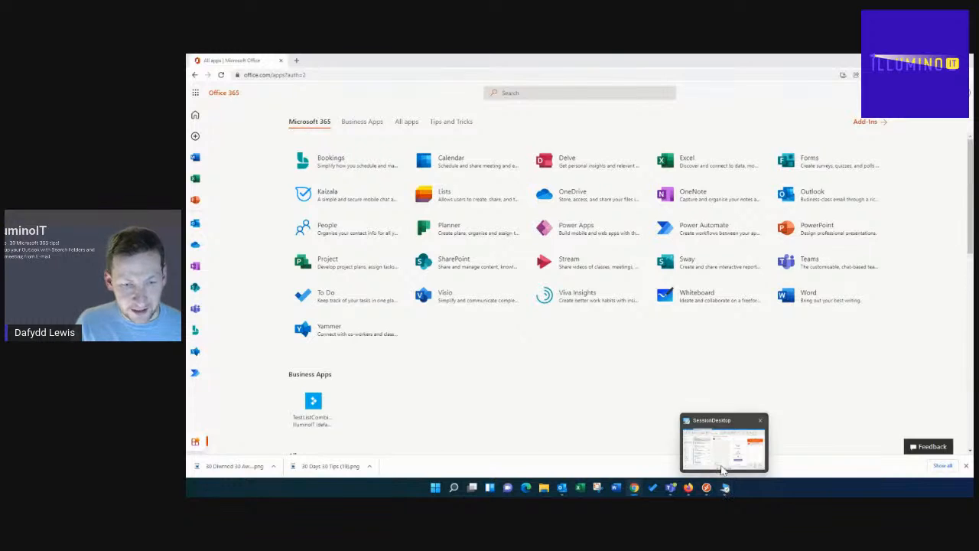
# Step: Switch to the SessionDesktop window showing Outlook and open the existing search folder that collects one sender's mail
pyautogui.click(726, 490)
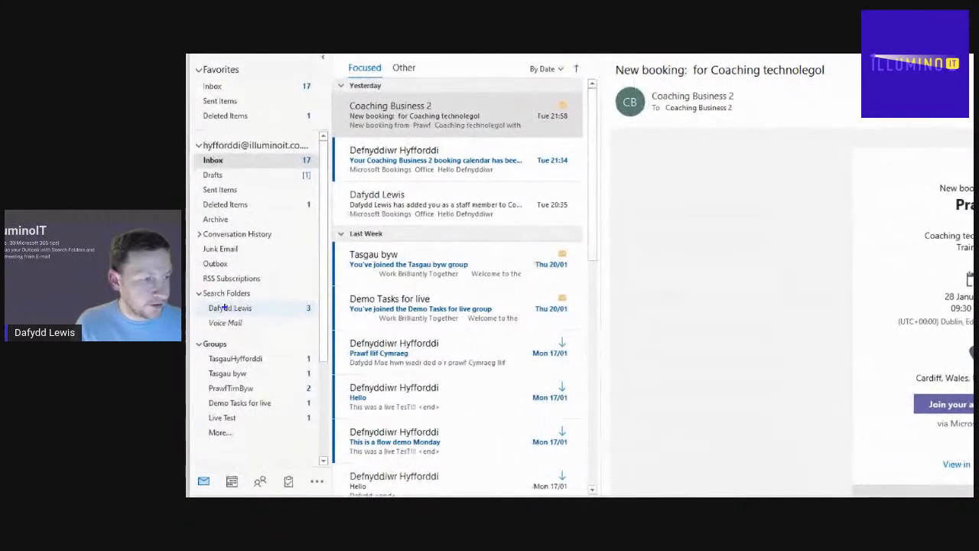
pyautogui.moveTo(201, 303)
pyautogui.mouseDown()
pyautogui.moveTo(350, 313)
pyautogui.moveTo(229, 322)
pyautogui.mouseUp()
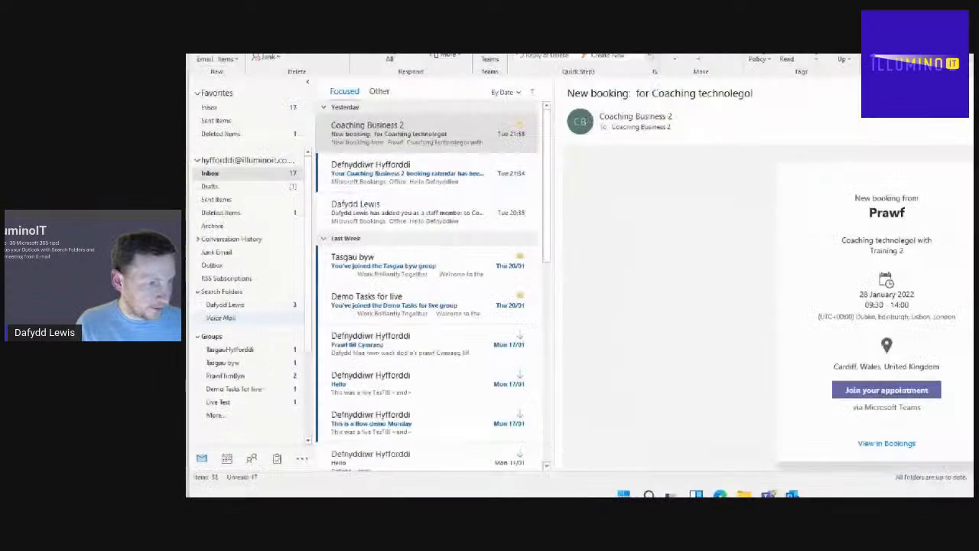
pyautogui.moveTo(191, 298)
pyautogui.mouseDown()
pyautogui.moveTo(231, 295)
pyautogui.moveTo(276, 319)
pyautogui.moveTo(200, 295)
pyautogui.mouseUp()
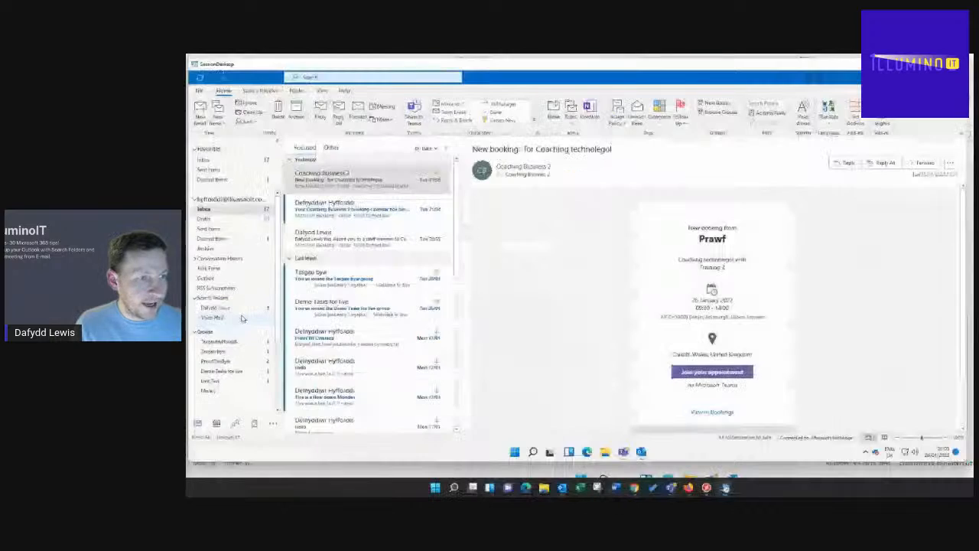
pyautogui.click(233, 306)
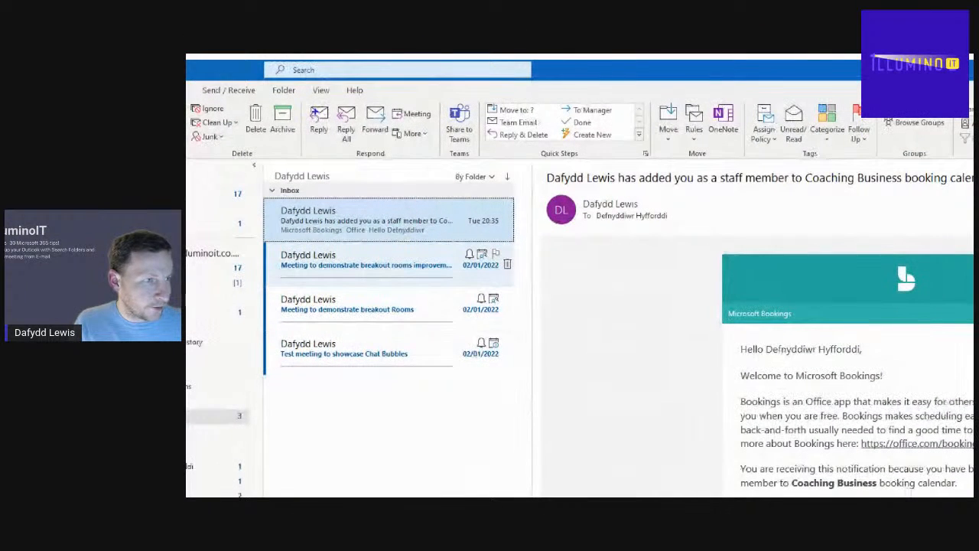
# Step: Create a new search folder for mail flagged for follow up in the current mailbox
pyautogui.moveTo(260, 82)
pyautogui.mouseDown()
pyautogui.moveTo(315, 94)
pyautogui.moveTo(291, 80)
pyautogui.mouseUp()
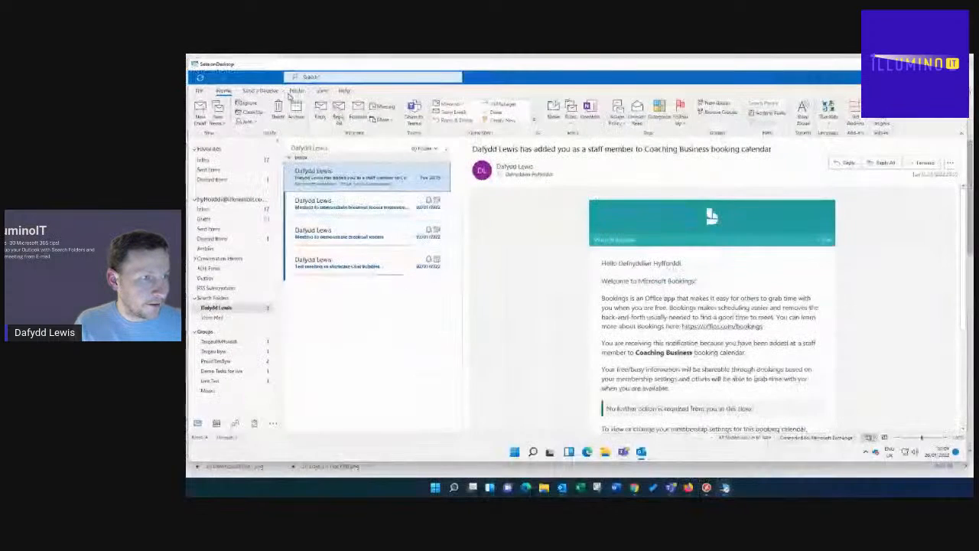
pyautogui.click(283, 89)
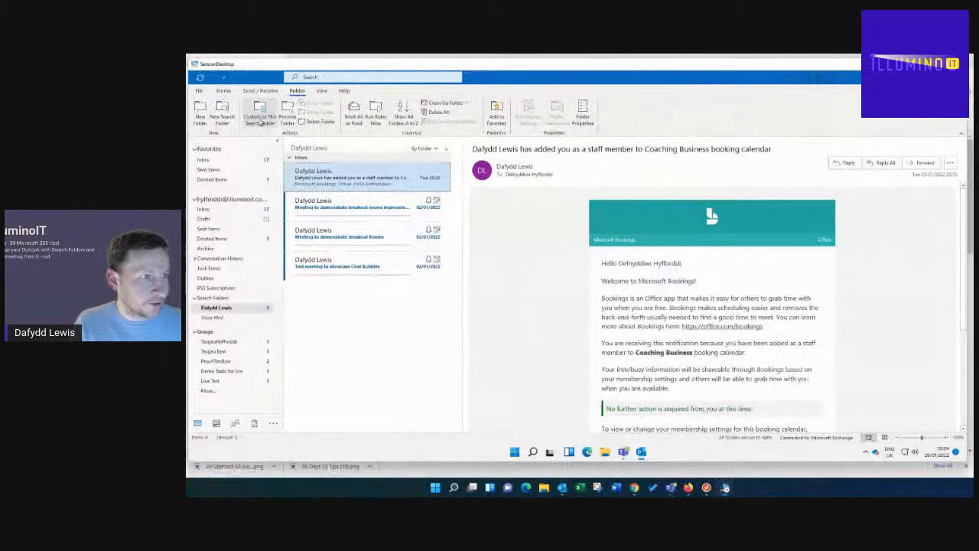
pyautogui.hotkey('ctrl', '1')
pyautogui.moveTo(272, 100)
pyautogui.mouseDown()
pyautogui.moveTo(302, 98)
pyautogui.moveTo(286, 111)
pyautogui.mouseUp()
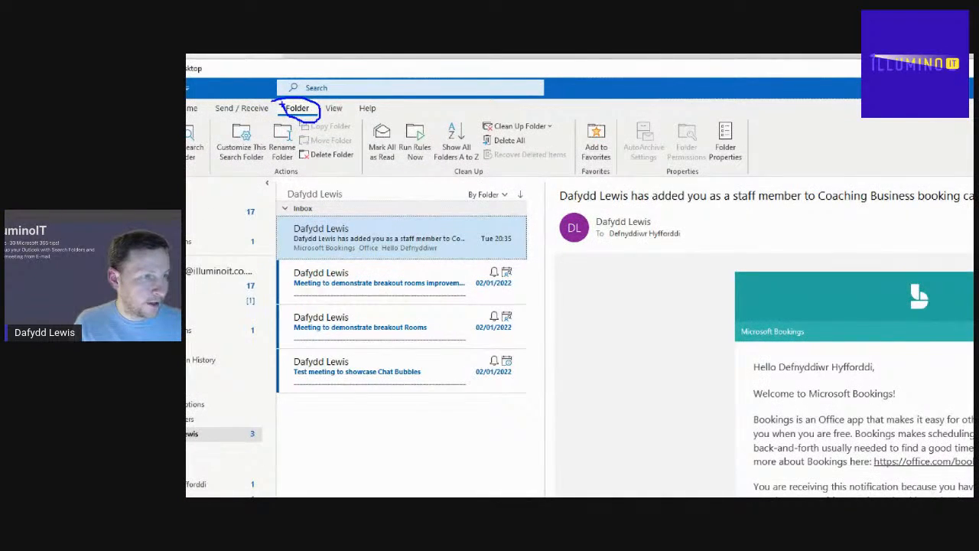
pyautogui.press('Escape')
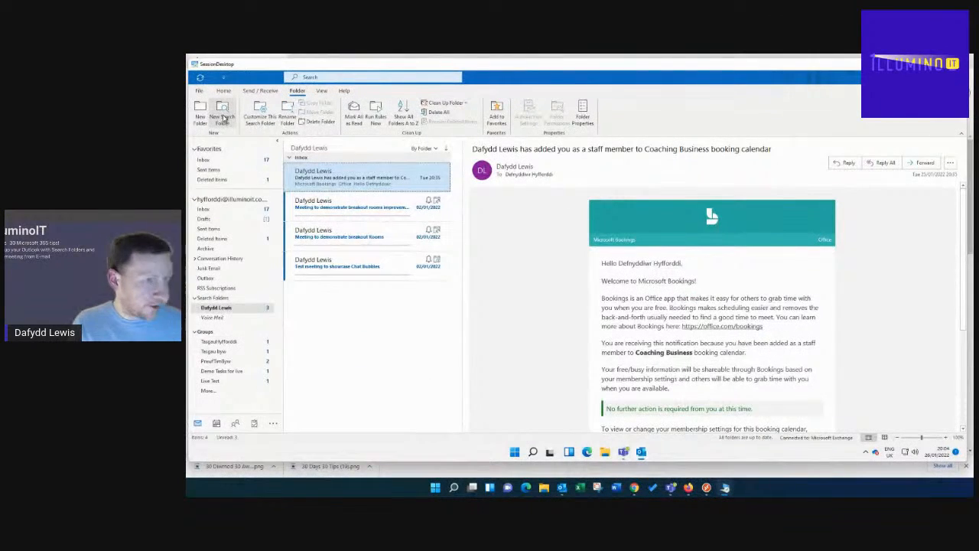
pyautogui.hotkey('ctrl', '1')
pyautogui.moveTo(209, 94)
pyautogui.mouseDown()
pyautogui.moveTo(241, 112)
pyautogui.moveTo(212, 130)
pyautogui.moveTo(223, 92)
pyautogui.mouseUp()
pyautogui.press('Escape')
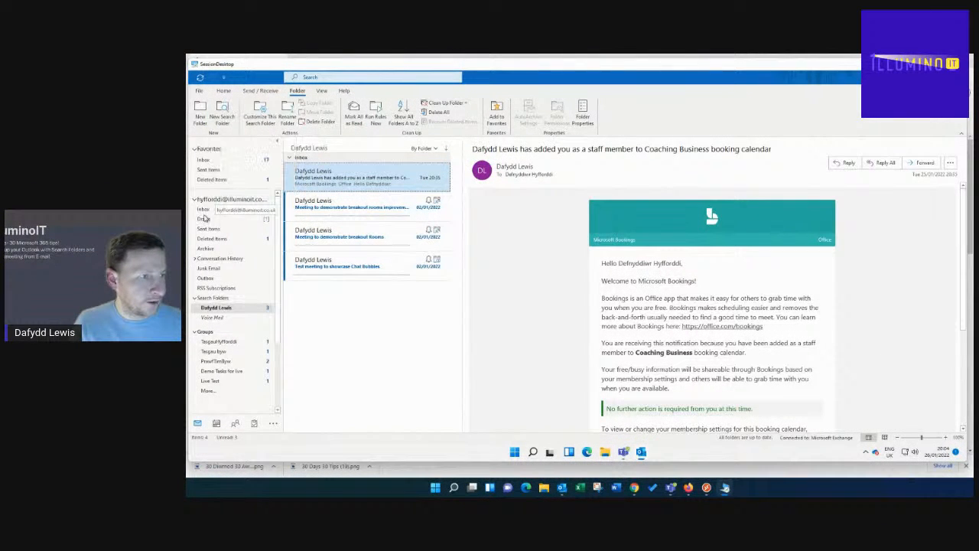
pyautogui.click(222, 118)
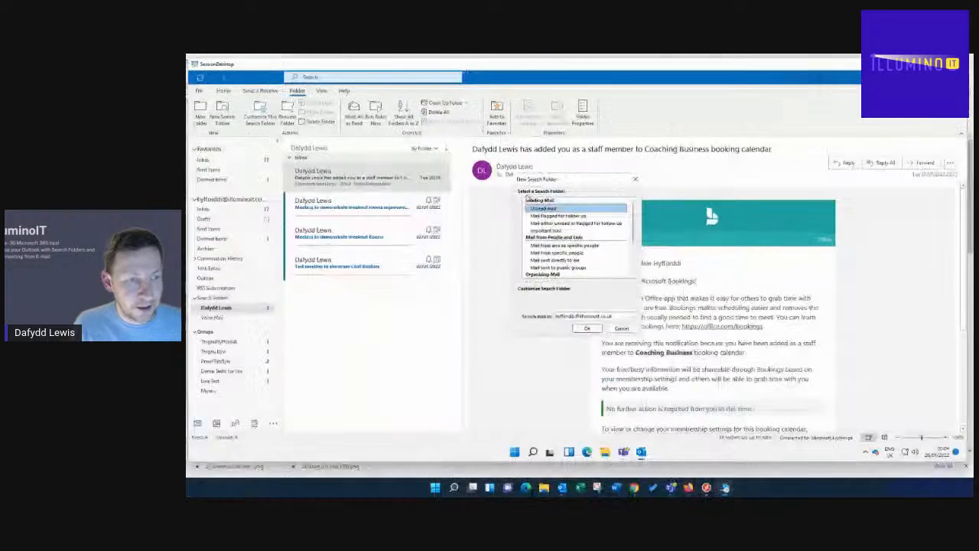
pyautogui.moveTo(634, 225)
pyautogui.mouseDown()
pyautogui.moveTo(634, 237)
pyautogui.moveTo(634, 226)
pyautogui.mouseUp()
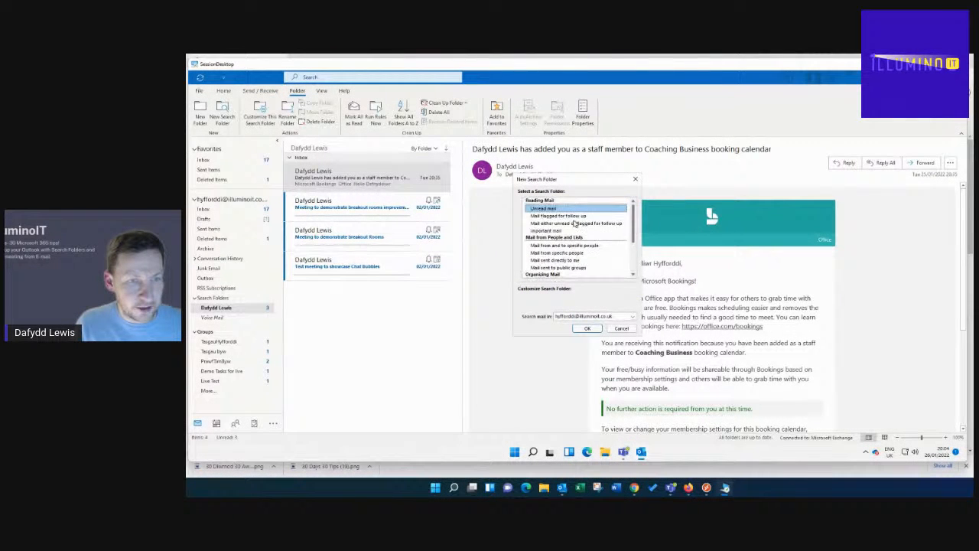
pyautogui.click(552, 215)
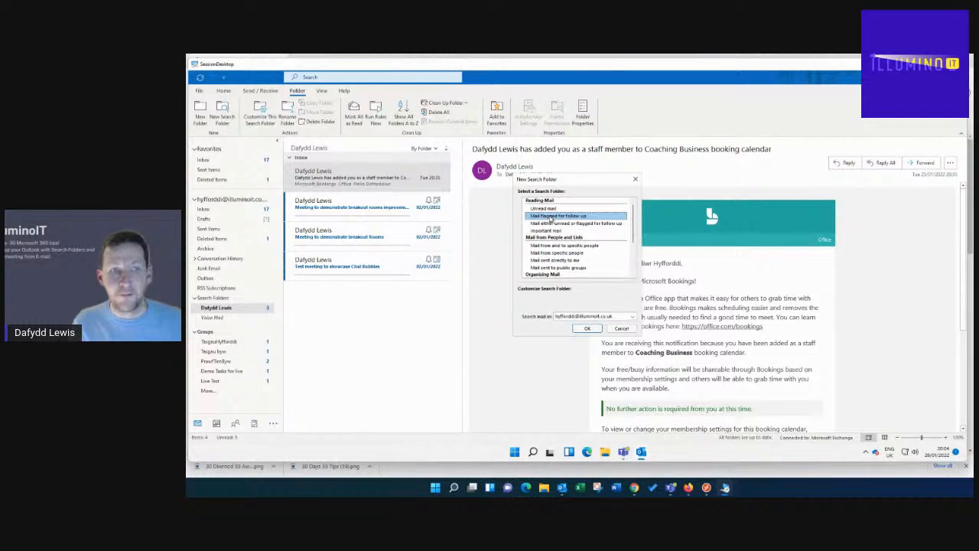
pyautogui.click(587, 329)
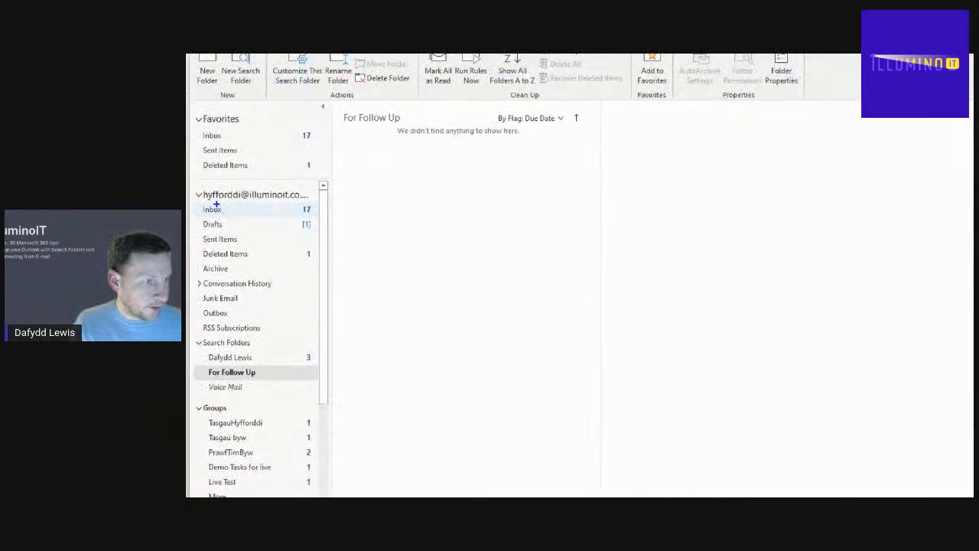
# Step: Flag the "Prawf llif Cymraeg" message in the Inbox for follow-up tomorrow
pyautogui.click(212, 209)
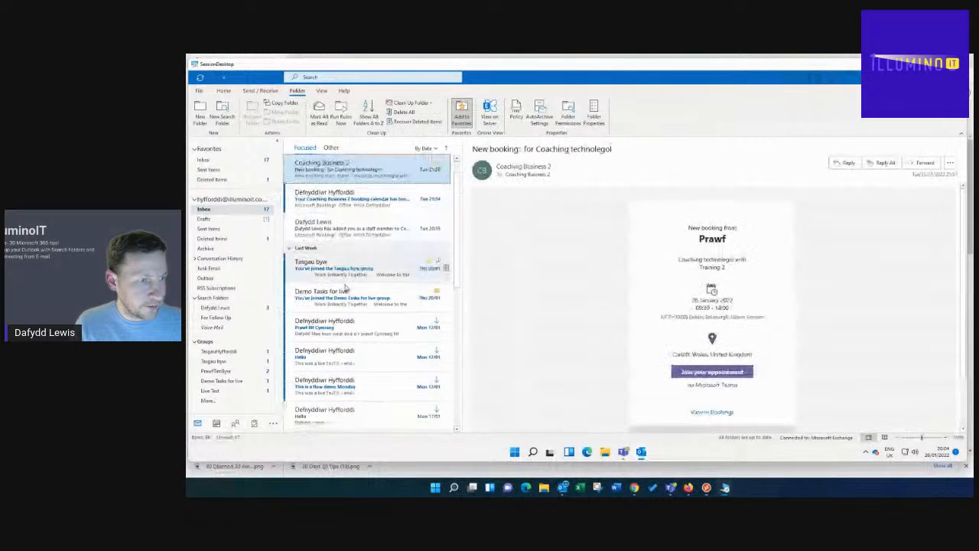
pyautogui.rightClick(341, 329)
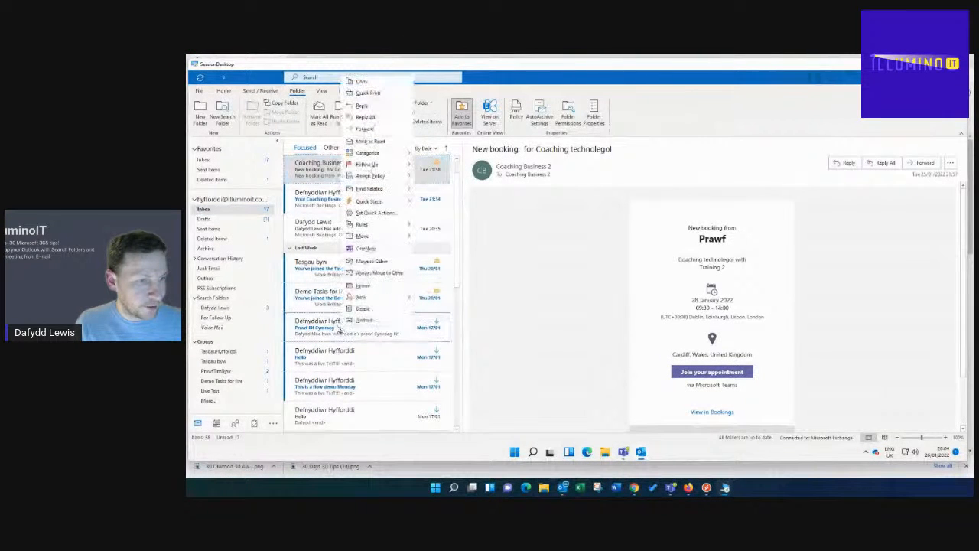
pyautogui.moveTo(368, 165)
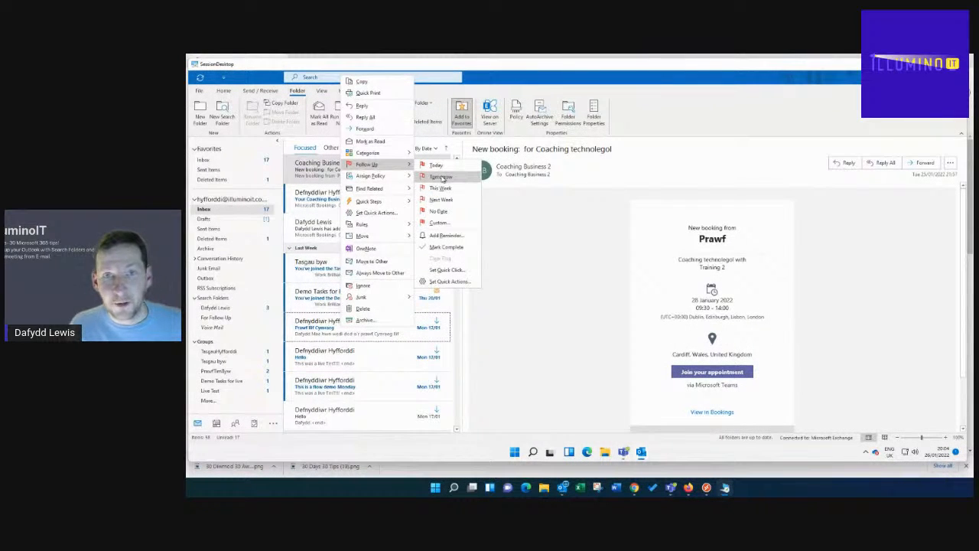
pyautogui.click(441, 177)
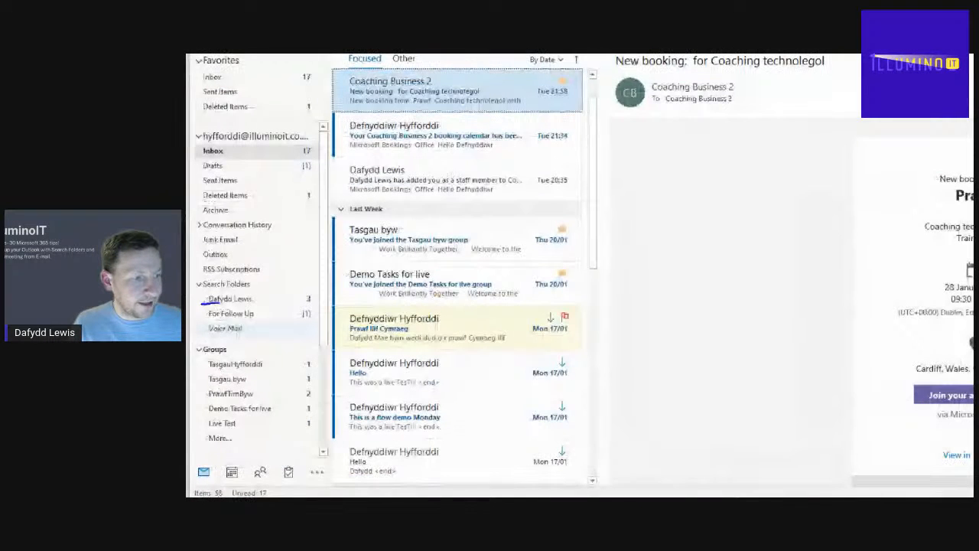
# Step: View the For Follow Up search folder and its customization settings, closing them without changes
pyautogui.moveTo(229, 302)
pyautogui.mouseDown()
pyautogui.moveTo(317, 304)
pyautogui.moveTo(333, 330)
pyautogui.moveTo(247, 334)
pyautogui.moveTo(199, 322)
pyautogui.moveTo(196, 309)
pyautogui.mouseUp()
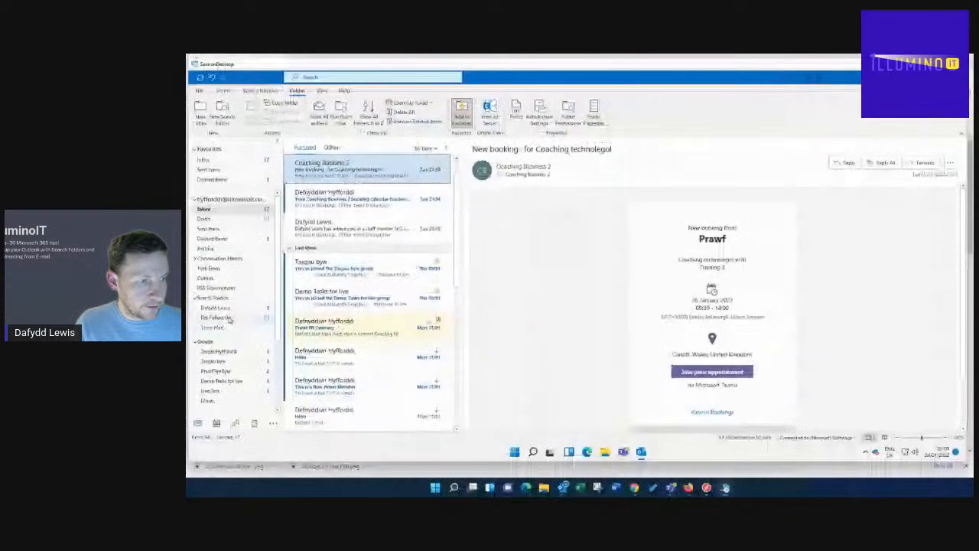
pyautogui.click(226, 315)
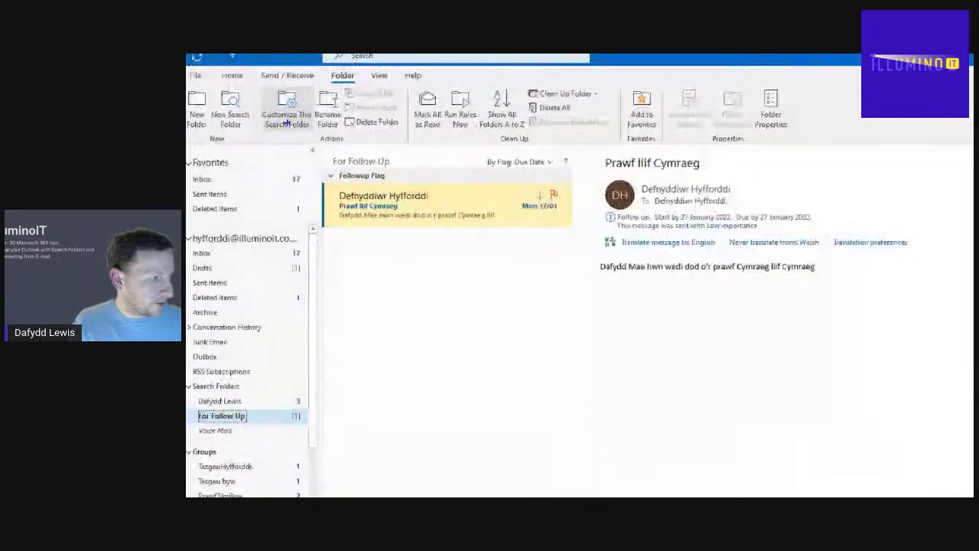
pyautogui.moveTo(269, 88)
pyautogui.mouseDown()
pyautogui.moveTo(312, 102)
pyautogui.moveTo(262, 100)
pyautogui.moveTo(279, 86)
pyautogui.mouseUp()
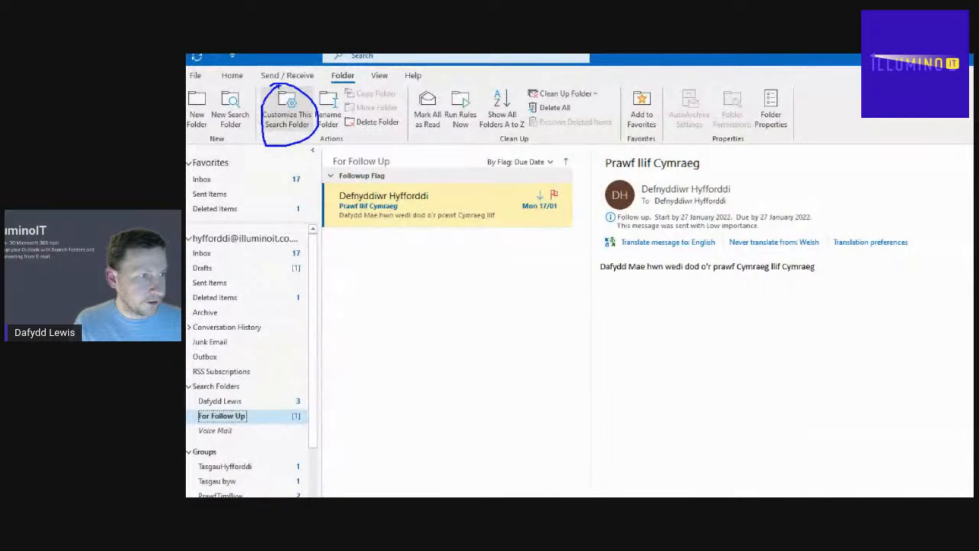
pyautogui.click(286, 115)
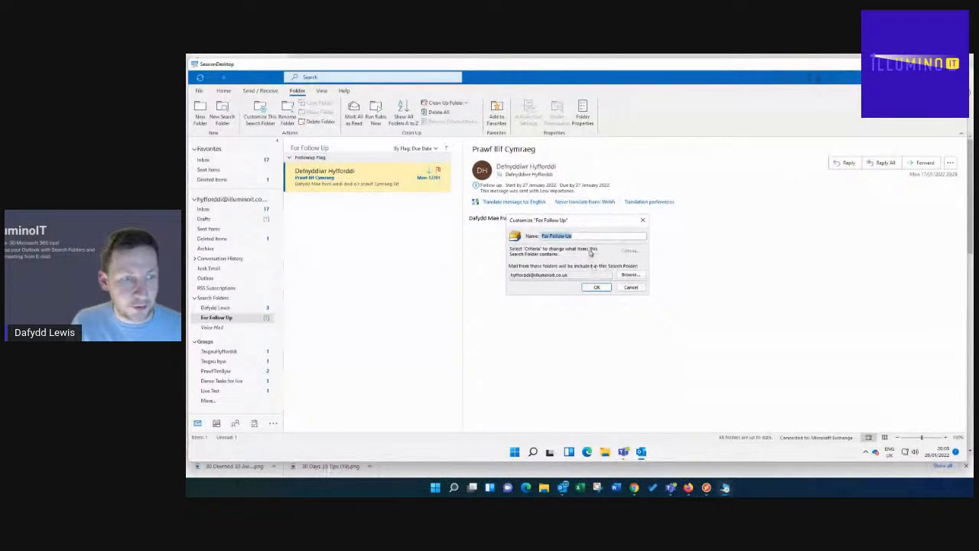
pyautogui.click(630, 287)
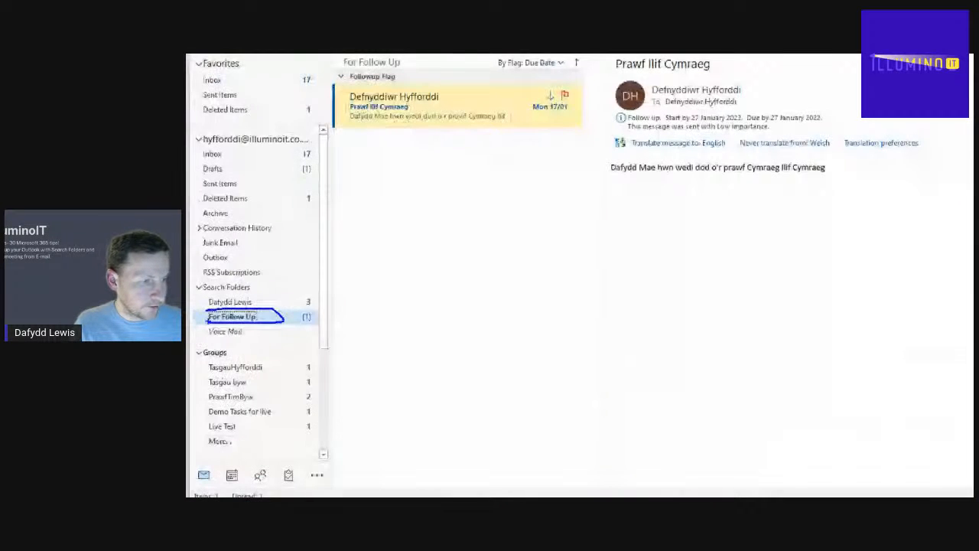
# Step: Request deletion of the For Follow Up search folder, but decline the confirmation
pyautogui.rightClick(218, 316)
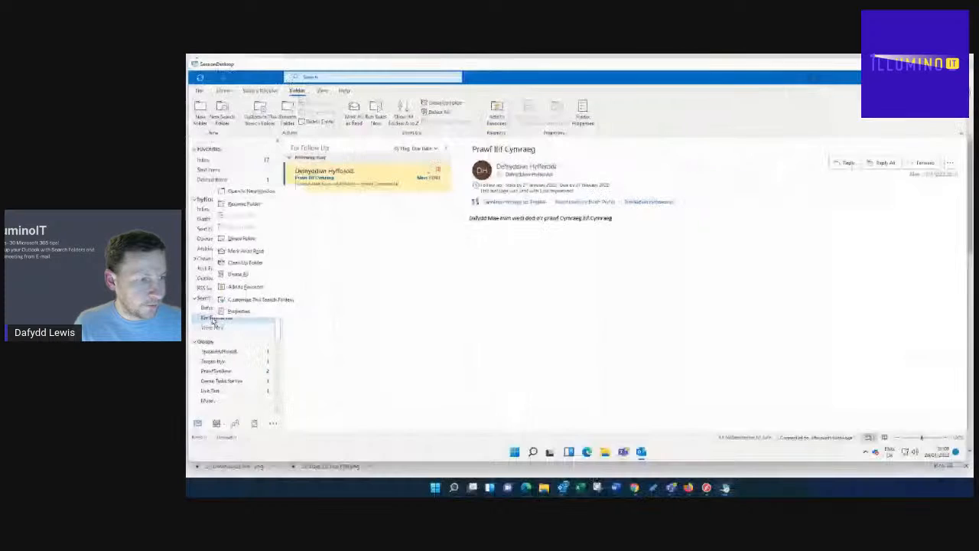
pyautogui.click(243, 239)
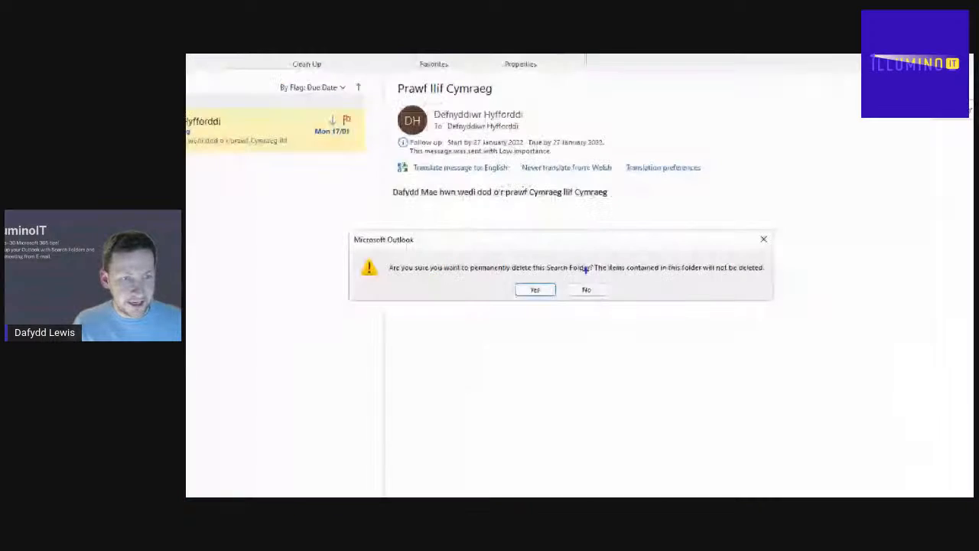
pyautogui.moveTo(585, 270)
pyautogui.mouseDown()
pyautogui.moveTo(795, 275)
pyautogui.moveTo(574, 264)
pyautogui.moveTo(588, 257)
pyautogui.mouseUp()
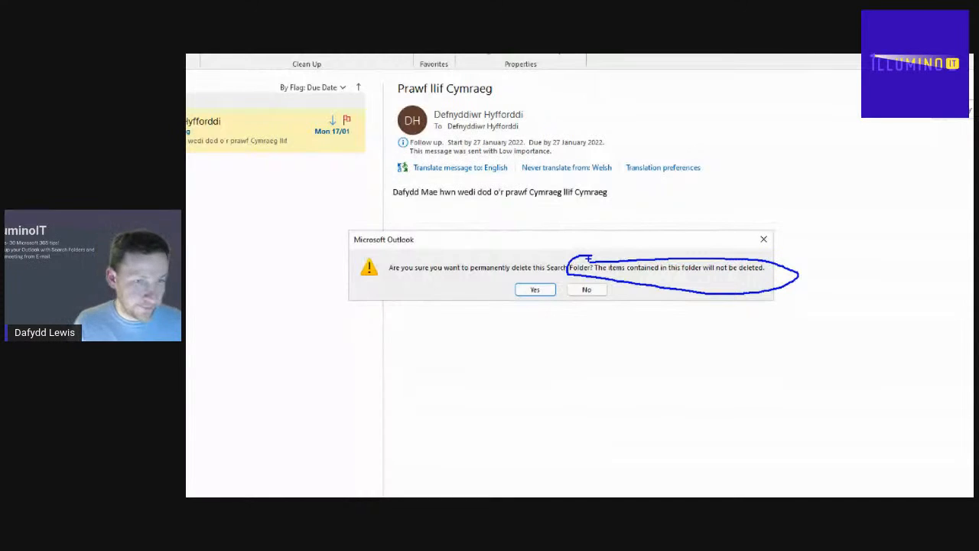
pyautogui.click(587, 289)
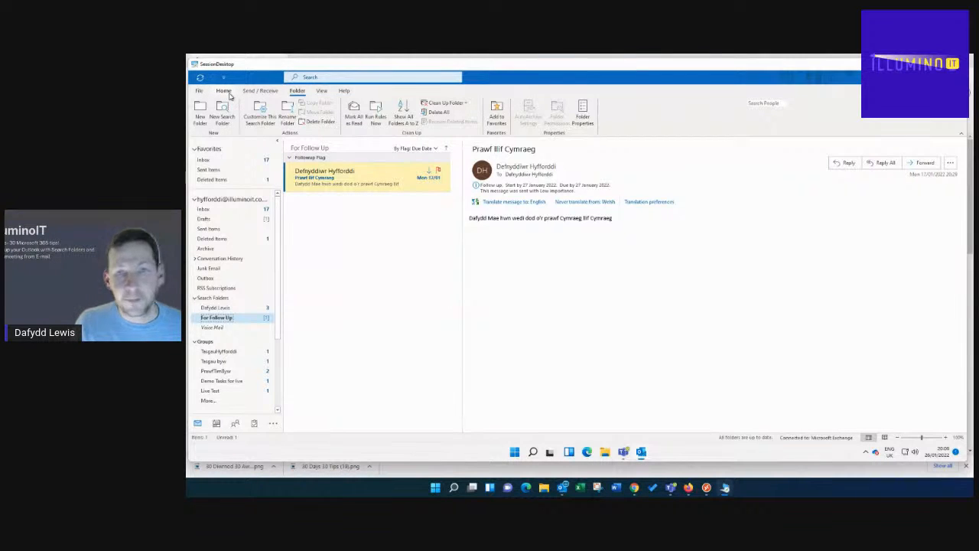
# Step: Return to the Inbox and open the "Meeting required for this email!" message
pyautogui.click(224, 91)
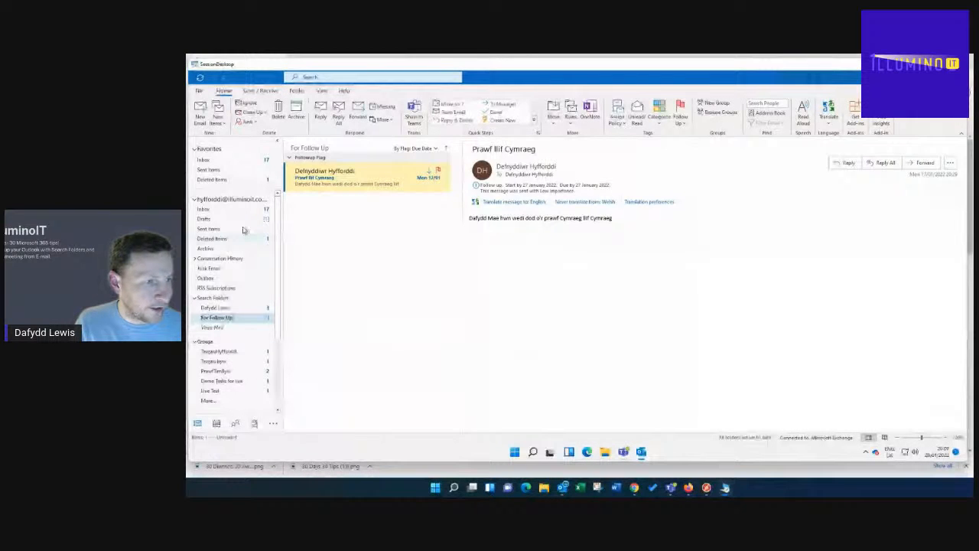
pyautogui.click(204, 209)
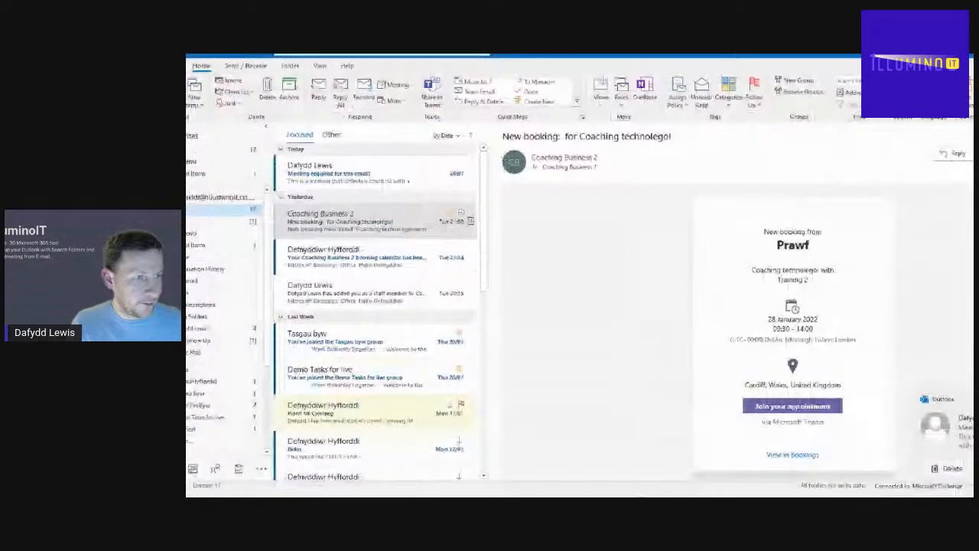
pyautogui.moveTo(268, 153); pyautogui.dragTo(261, 164)
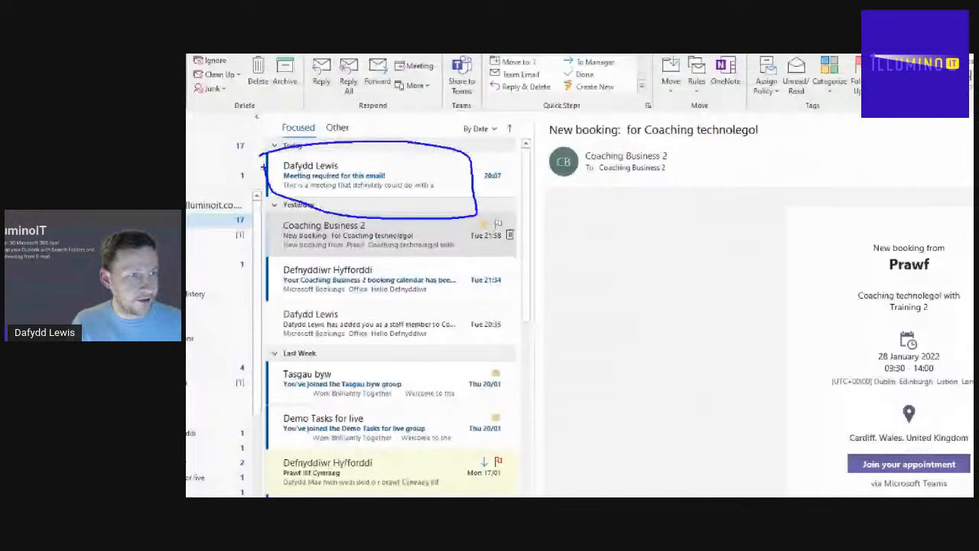
pyautogui.press('Escape')
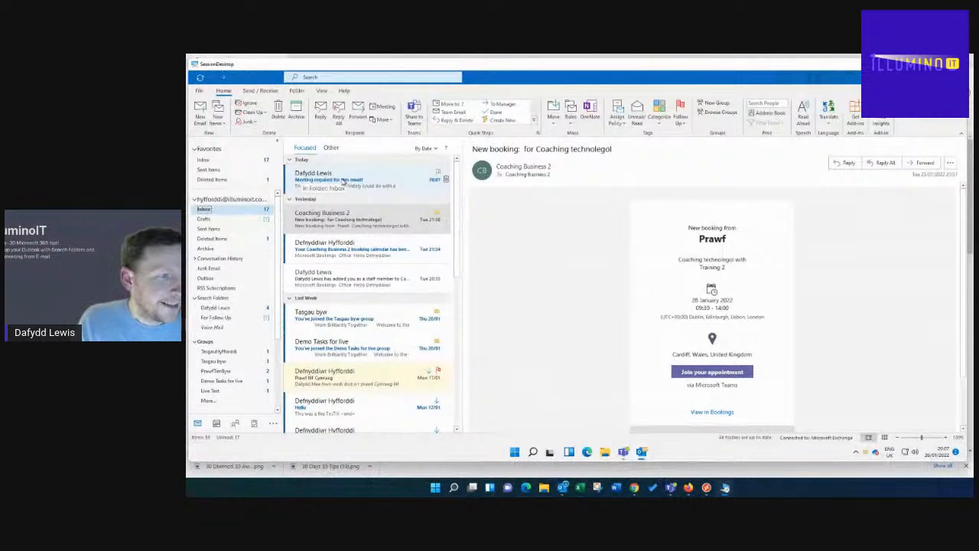
pyautogui.click(343, 180)
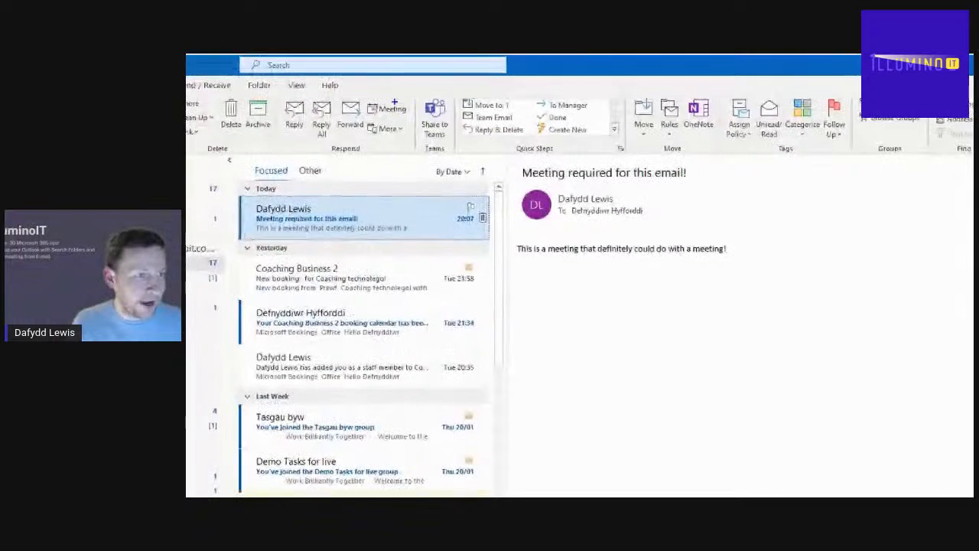
# Step: Create a meeting invitation in response to the selected email and review the original message included in its body
pyautogui.moveTo(327, 64); pyautogui.dragTo(384, 73)
pyautogui.moveTo(416, 107)
pyautogui.mouseDown()
pyautogui.moveTo(358, 126)
pyautogui.moveTo(356, 95)
pyautogui.mouseUp()
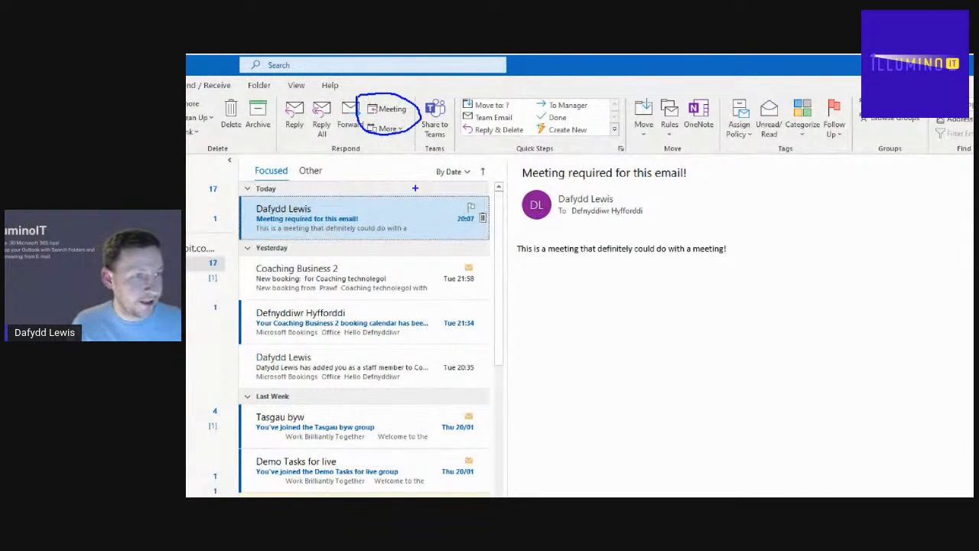
pyautogui.press('Escape')
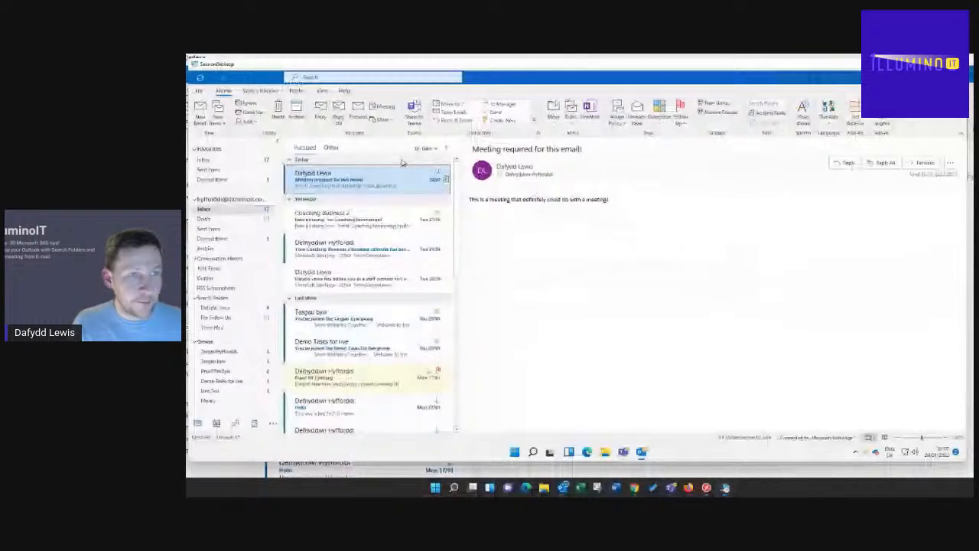
pyautogui.click(382, 108)
pyautogui.moveTo(483, 113); pyautogui.dragTo(661, 113)
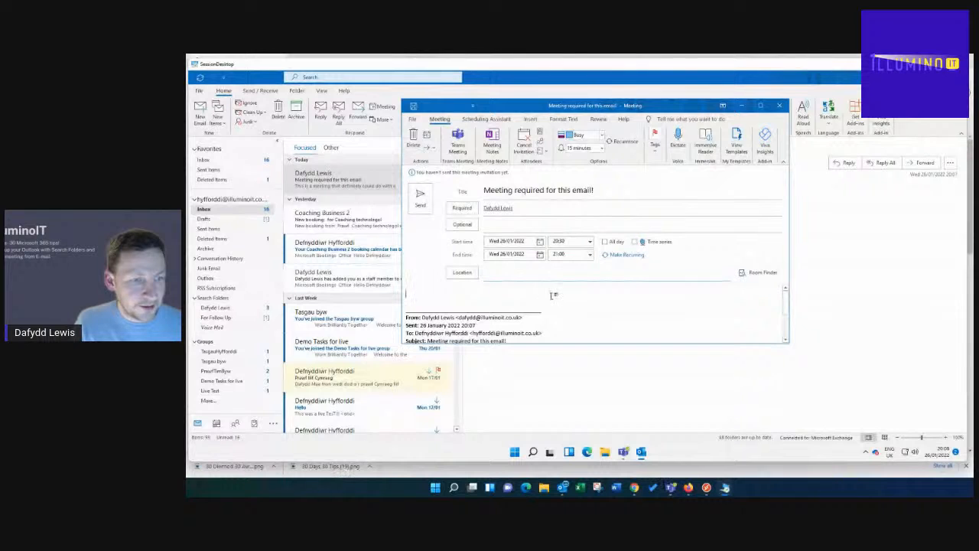
pyautogui.scroll(-2, 551, 294)
pyautogui.scroll(1, 509, 307)
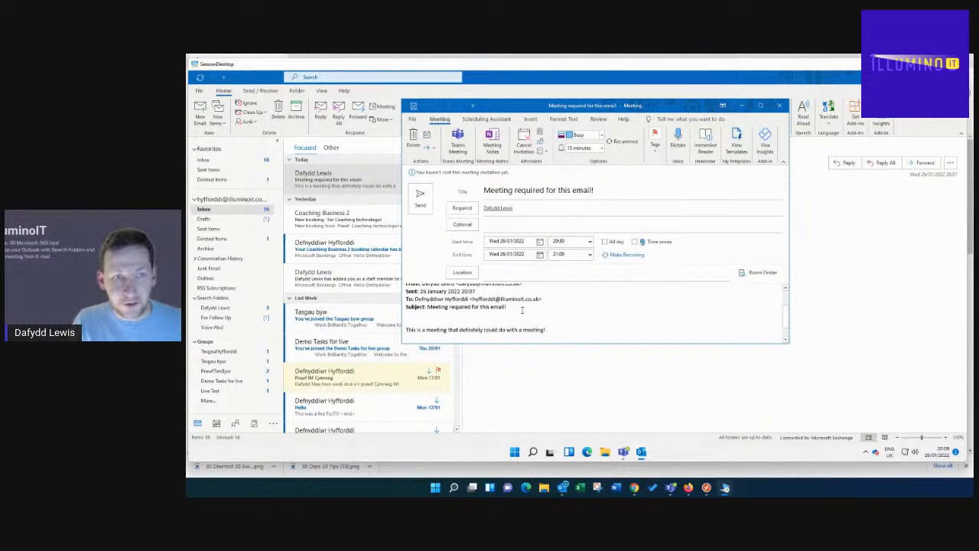
pyautogui.scroll(1, 530, 314)
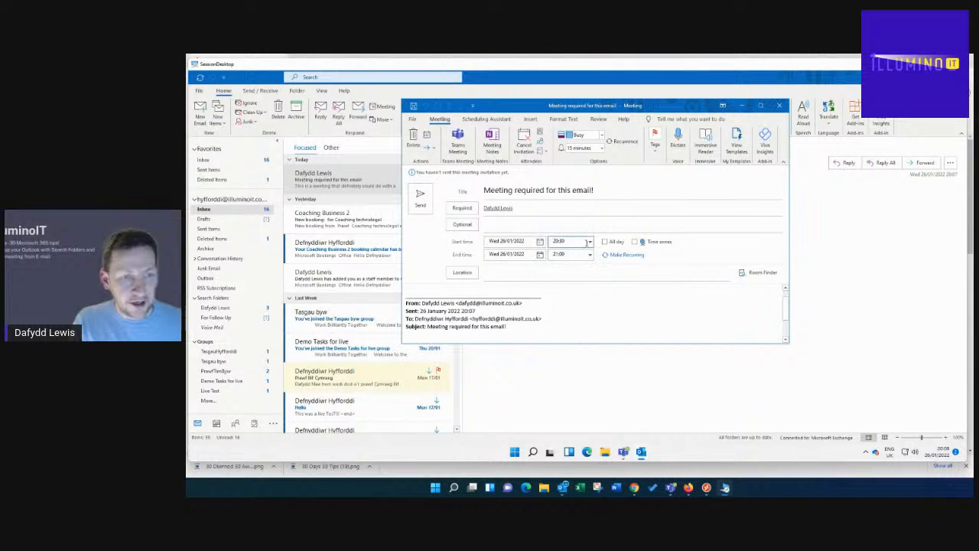